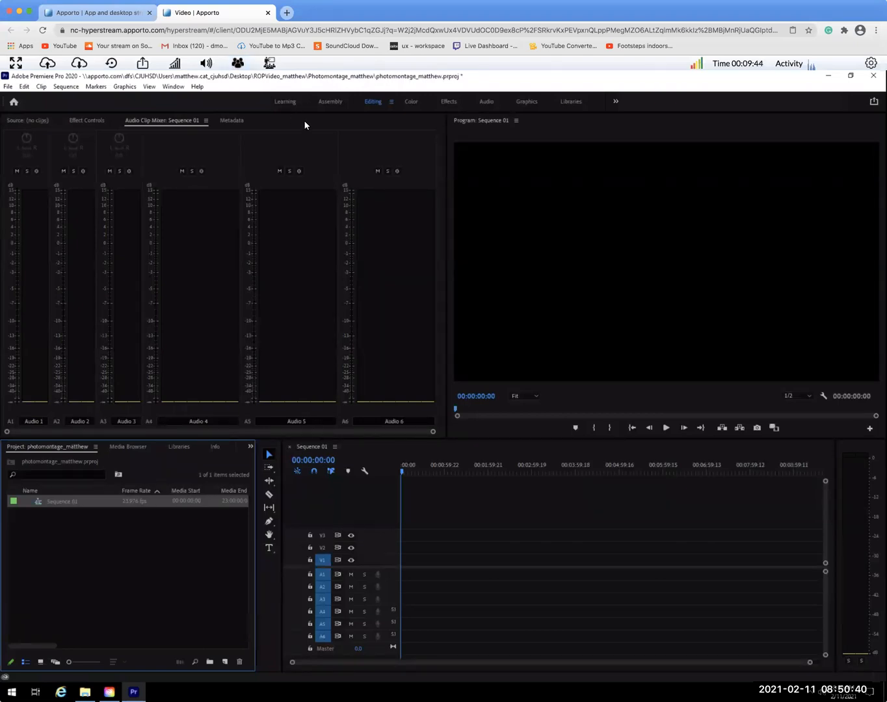
Try to import the dunks_1 After Effects project from the Photomontage folder inside the desktop's ROPVideo folder.
click(7, 88)
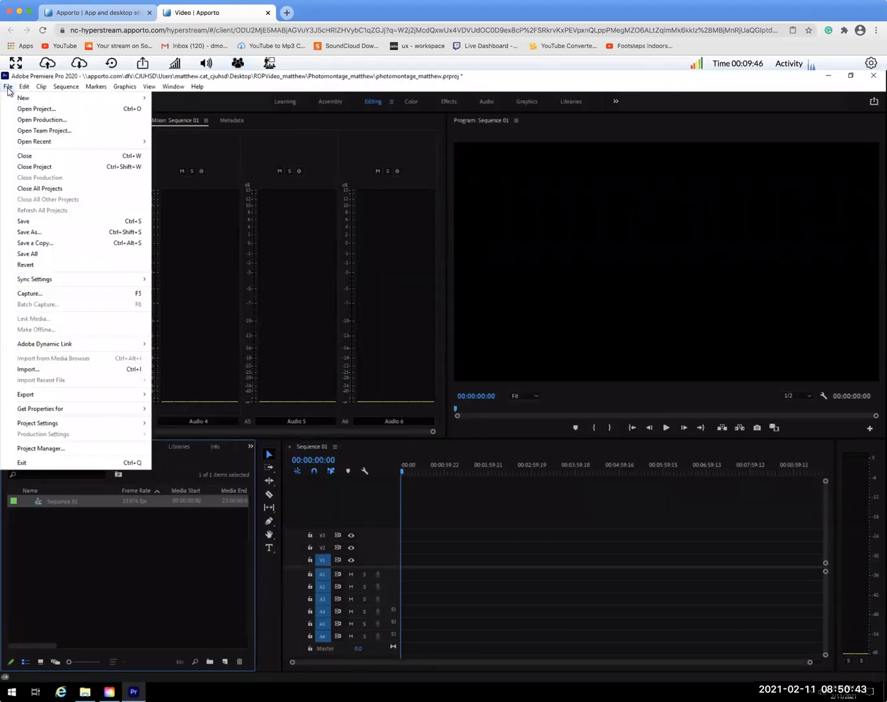
click(60, 369)
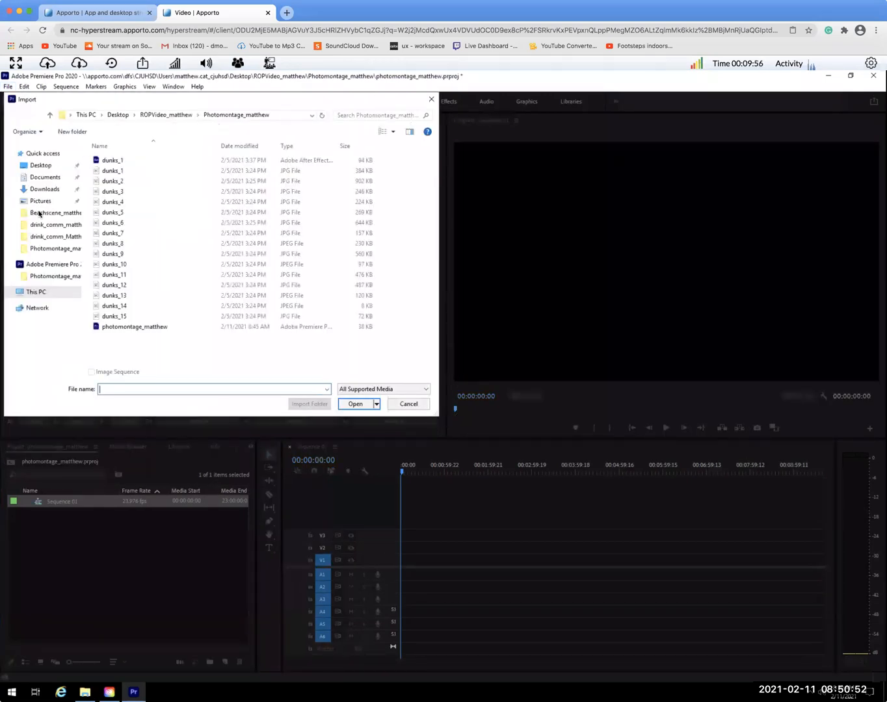
click(40, 166)
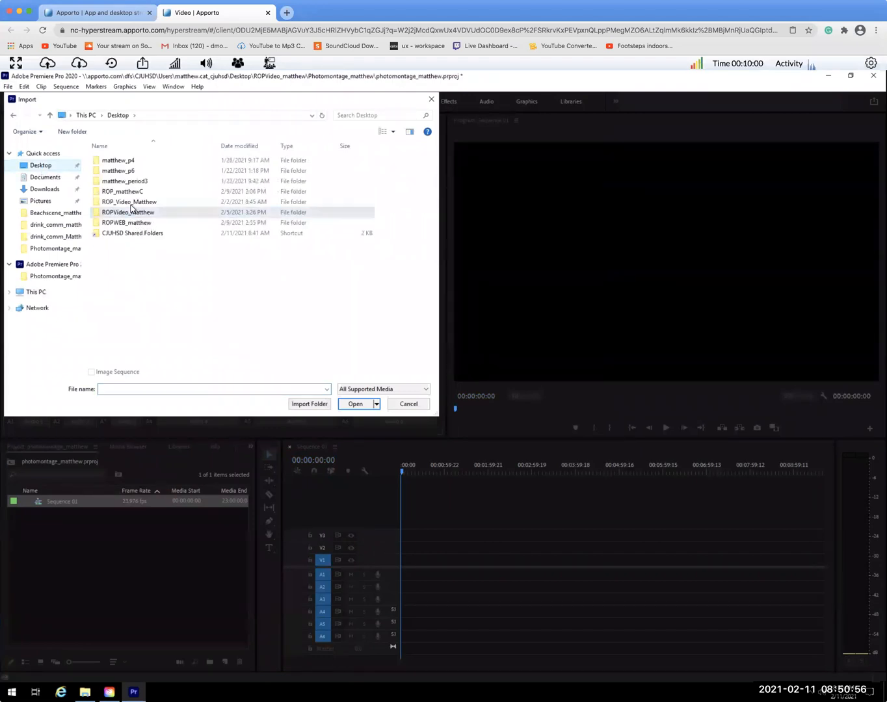
double_click(129, 214)
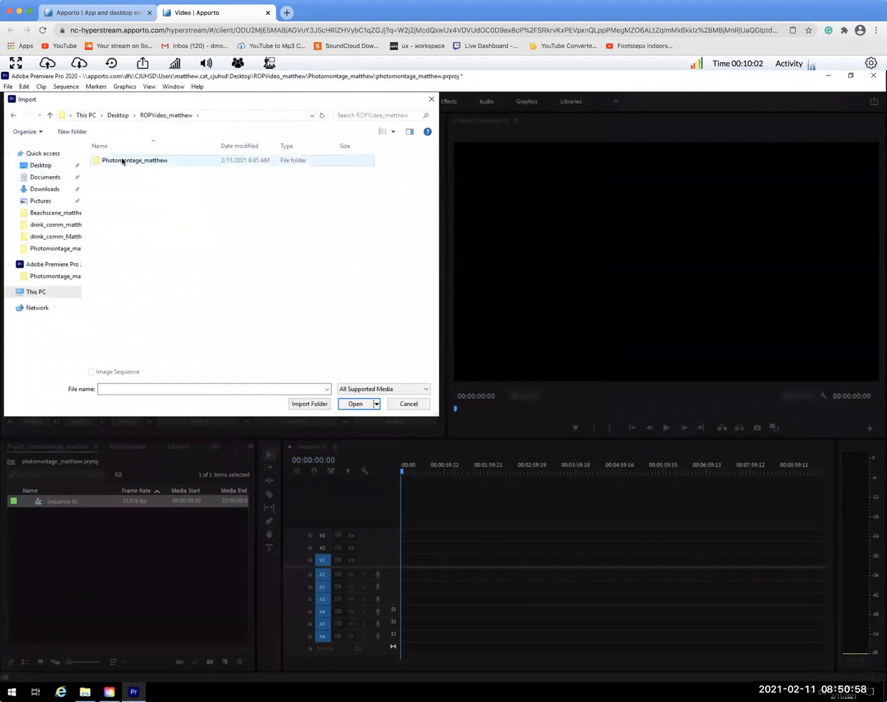
double_click(123, 162)
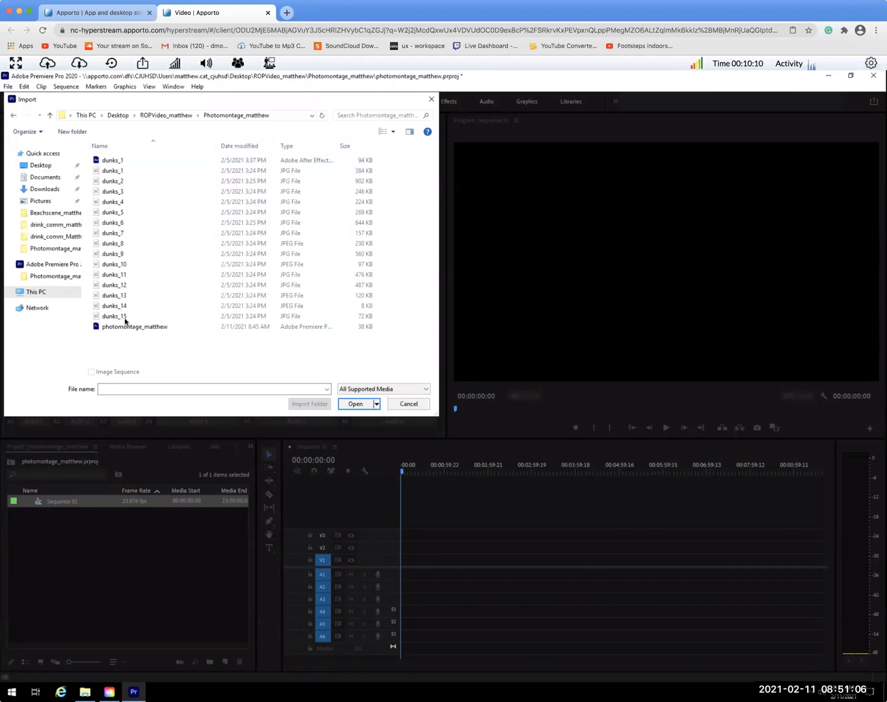
click(110, 161)
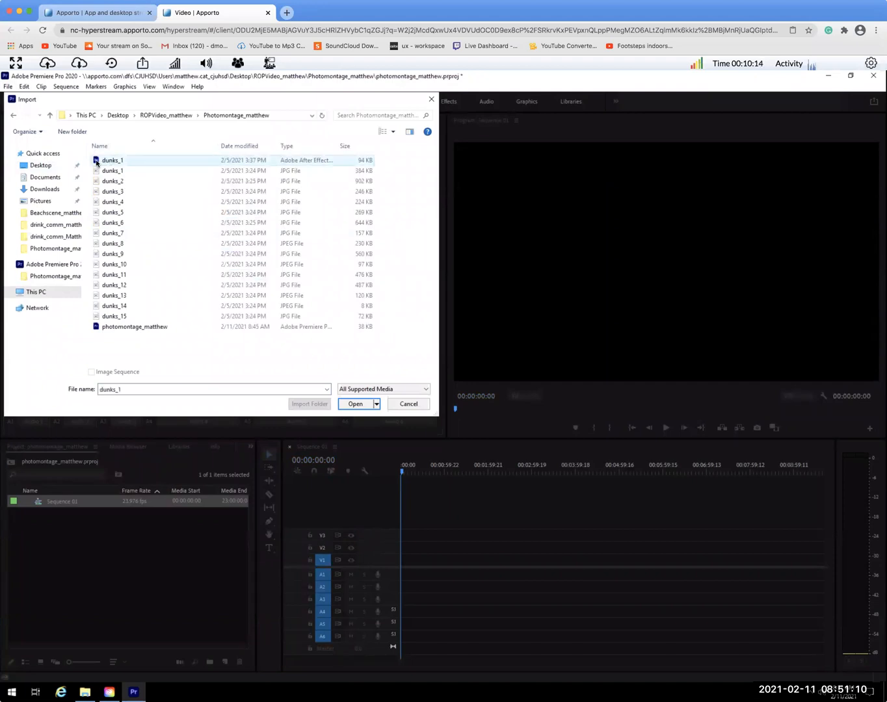
double_click(96, 162)
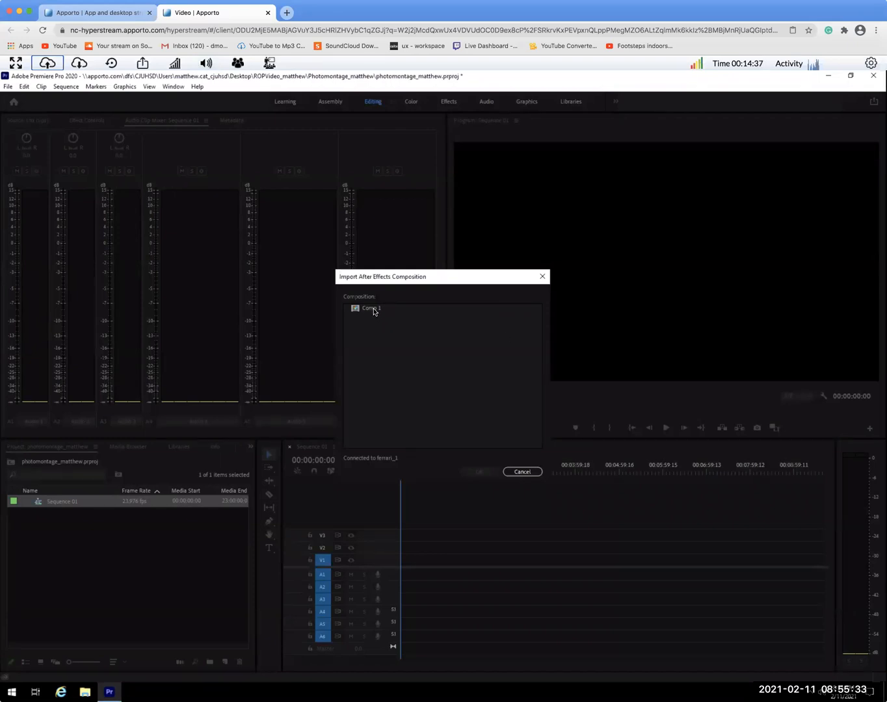
Import the Comp 1 composition from the ferrari_1 After Effects project.
click(374, 312)
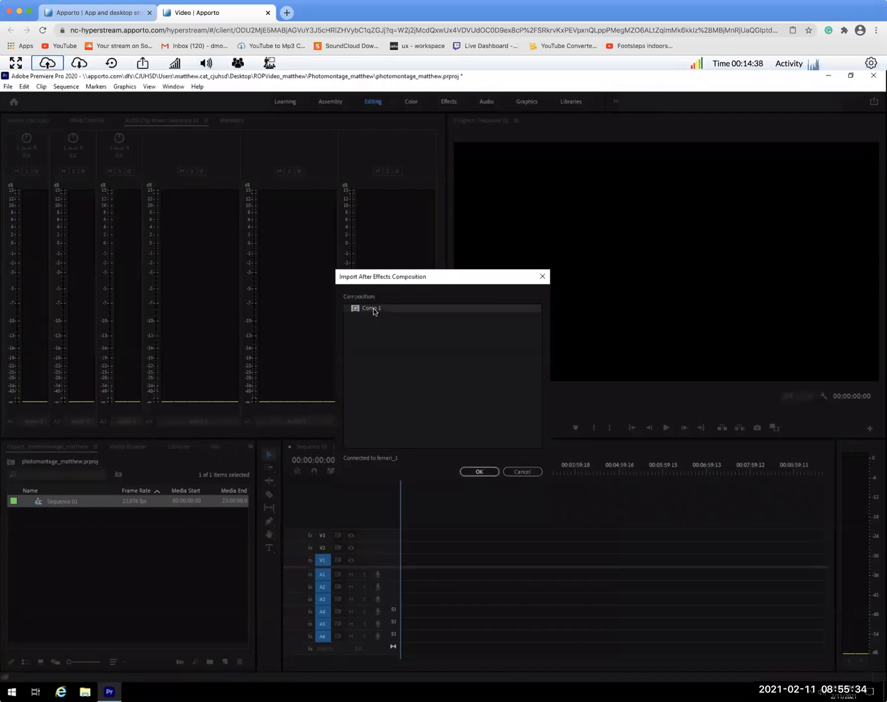
click(480, 472)
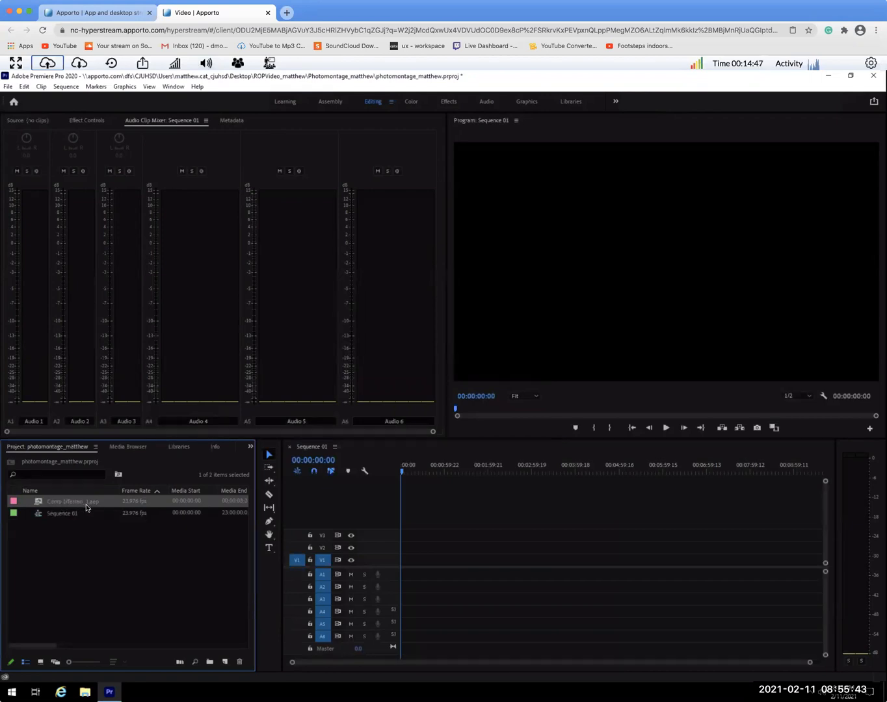
Import the Comp 1 composition from both the ferrari_2 and ferrari_3 After Effects projects in the Photomontage folder.
click(84, 548)
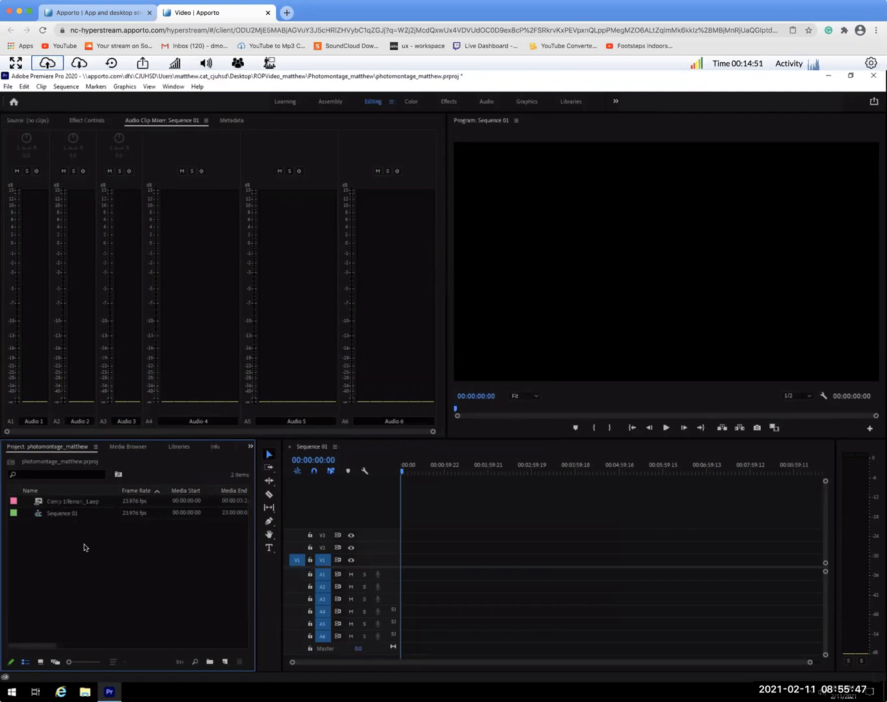
double_click(84, 550)
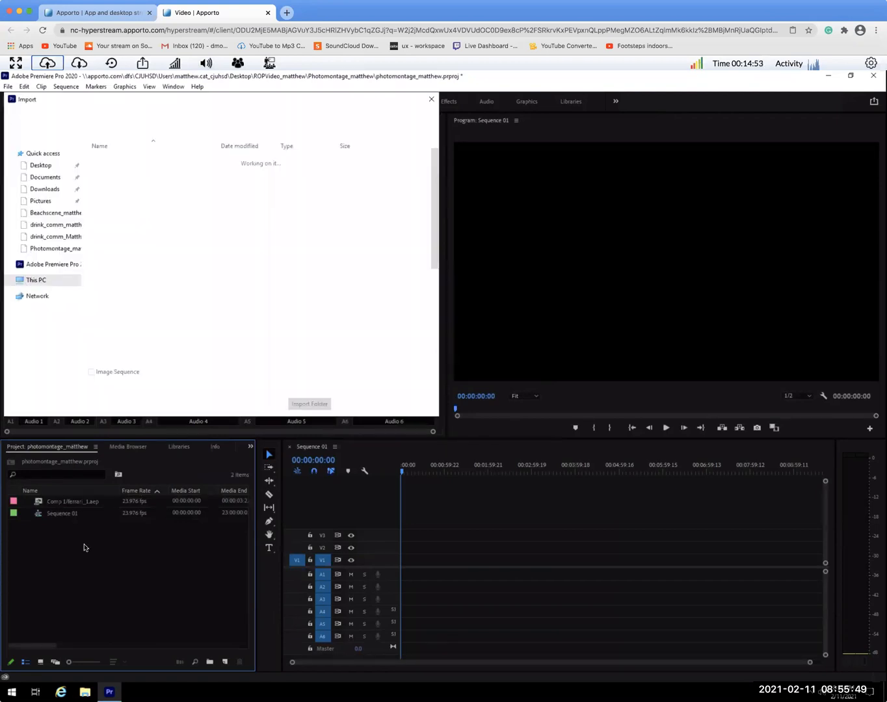
drag(435, 167, 435, 223)
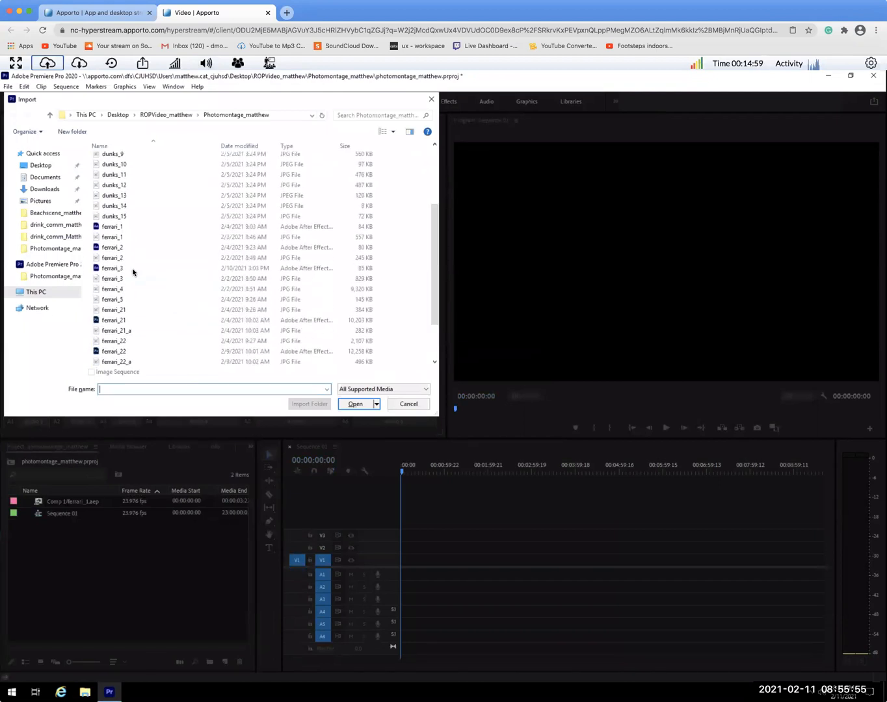
click(112, 247)
ctrl+click(111, 269)
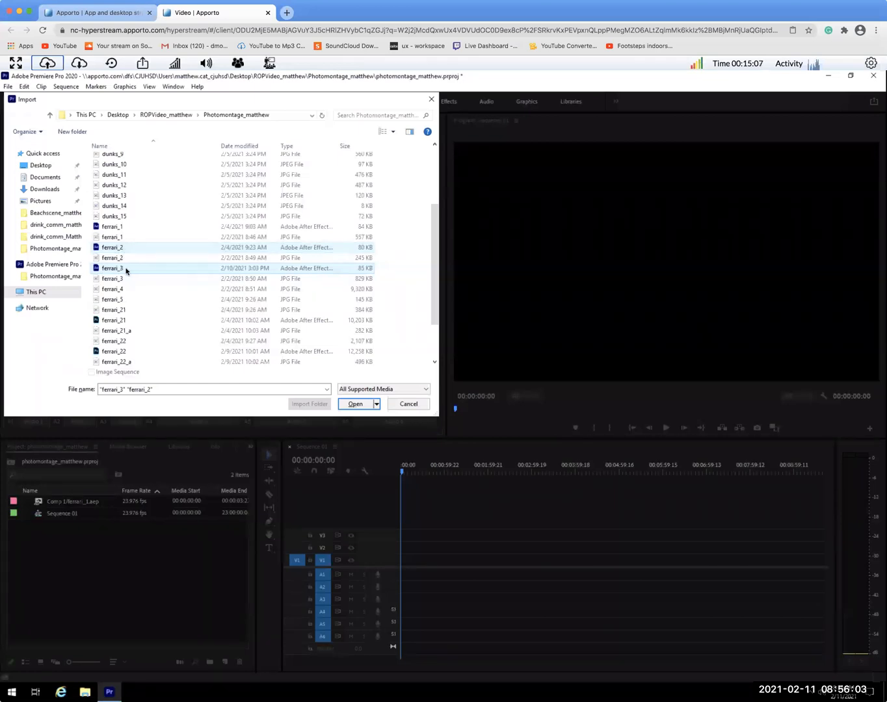
click(354, 406)
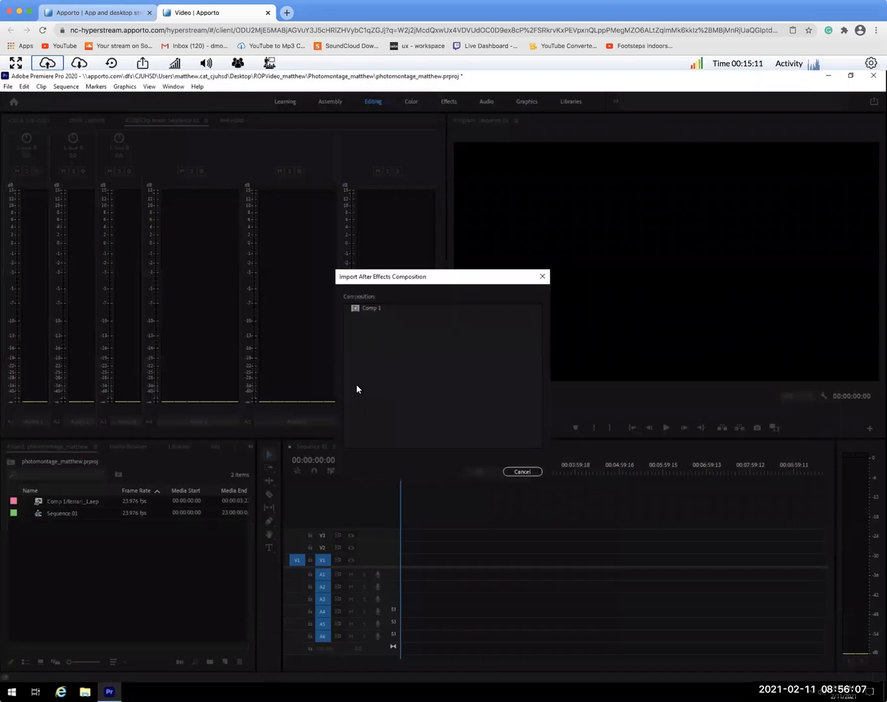
click(359, 309)
click(474, 470)
click(370, 309)
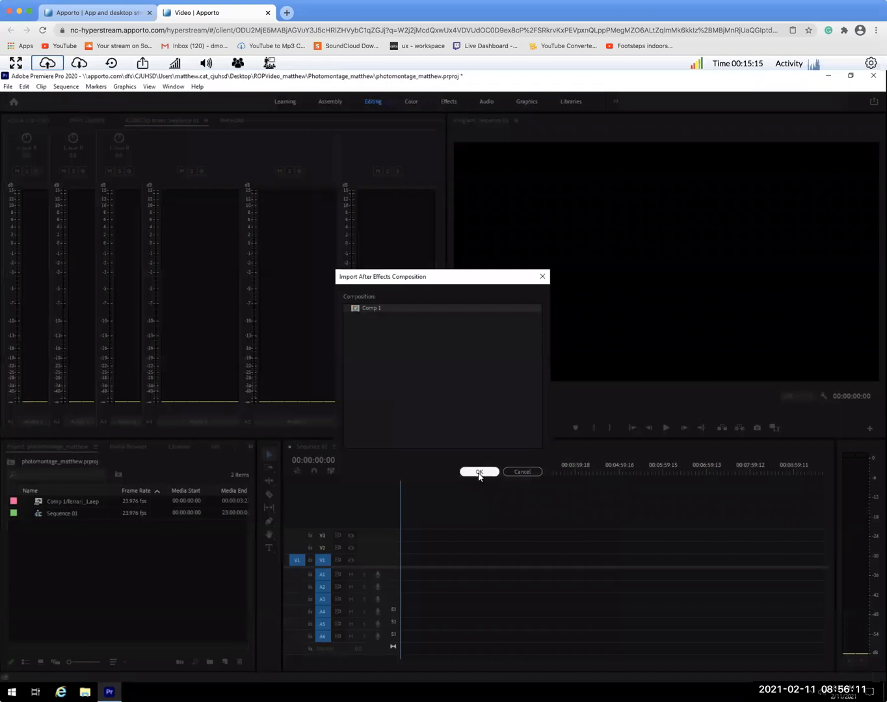
click(480, 473)
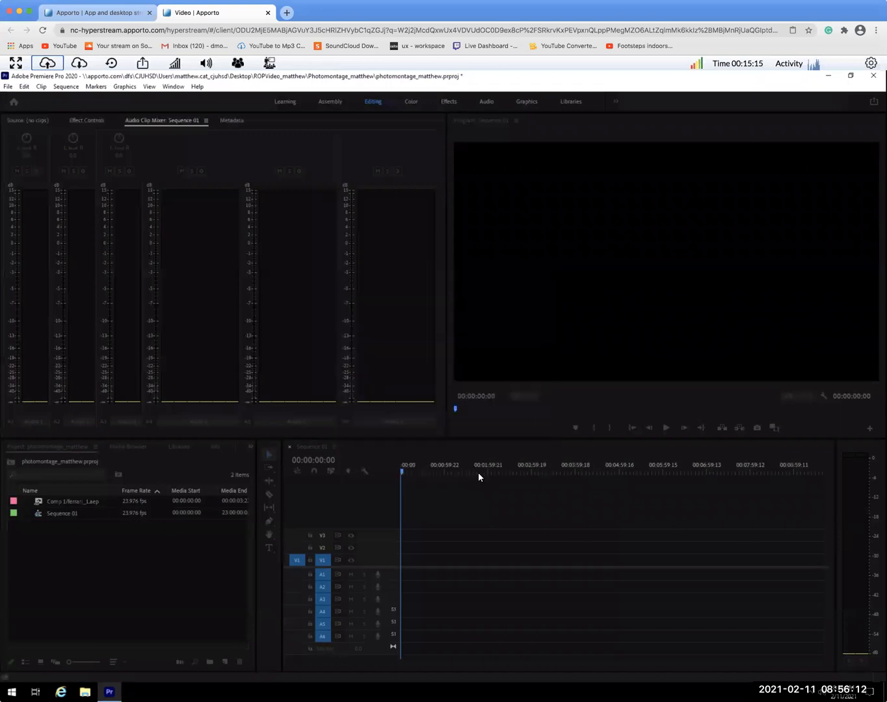
Import the ferrari_21_a and ferrari_22_a JPG images from the Photomontage folder into the project.
click(109, 557)
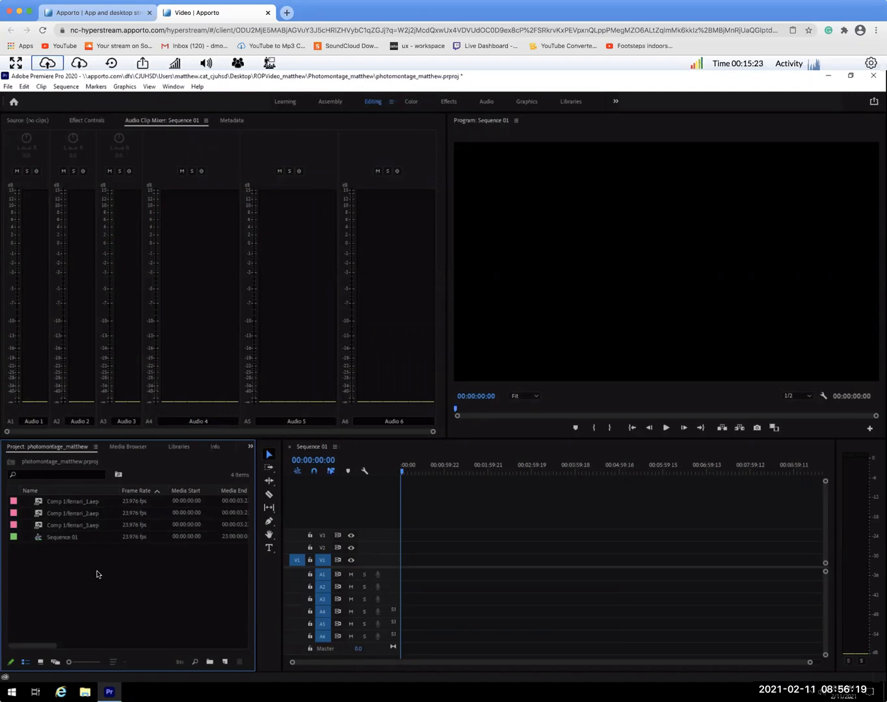
double_click(98, 571)
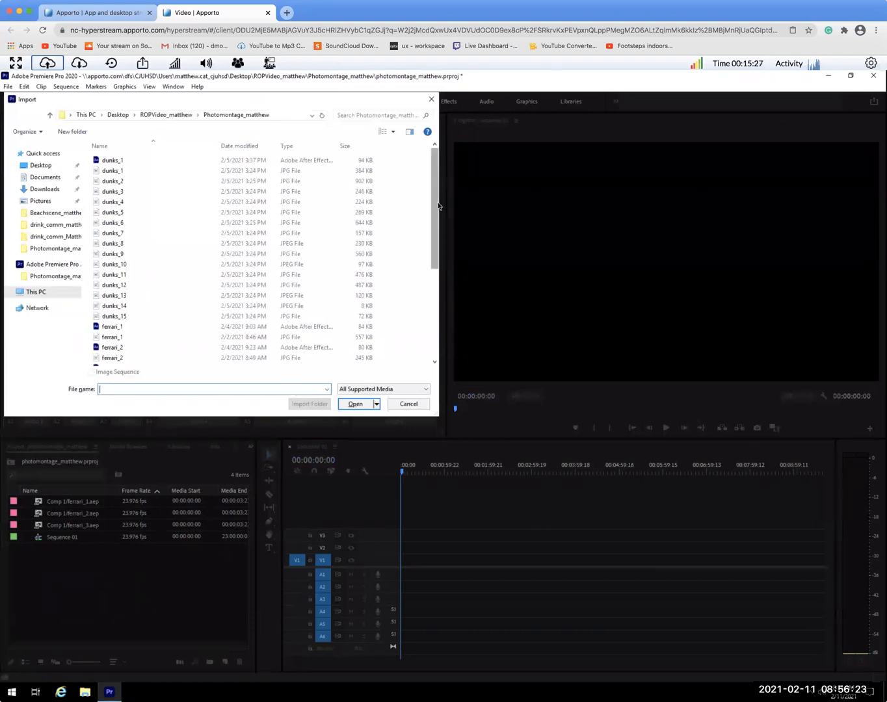
drag(438, 205, 437, 344)
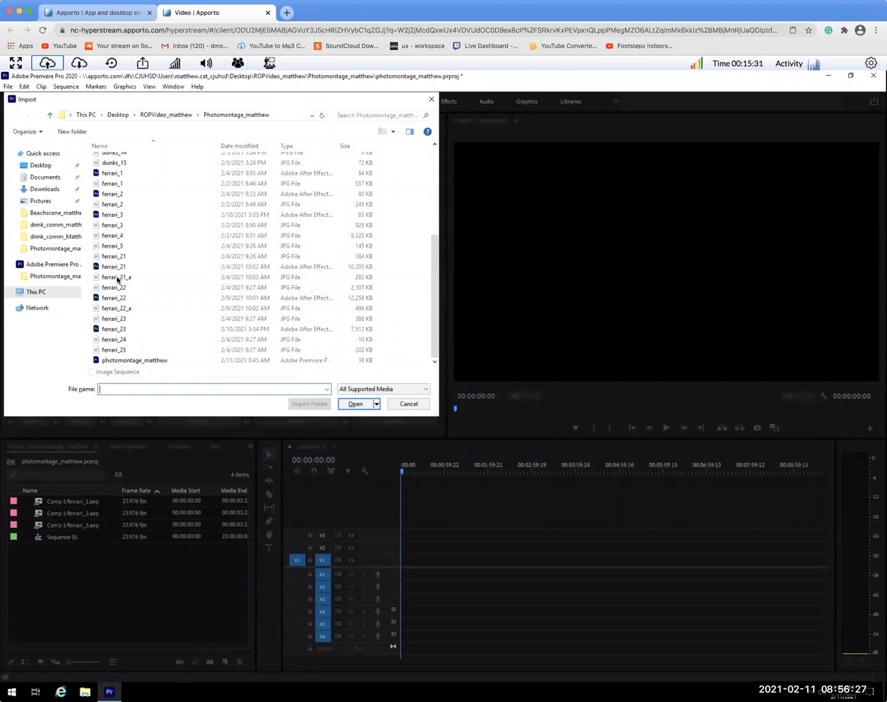
click(111, 280)
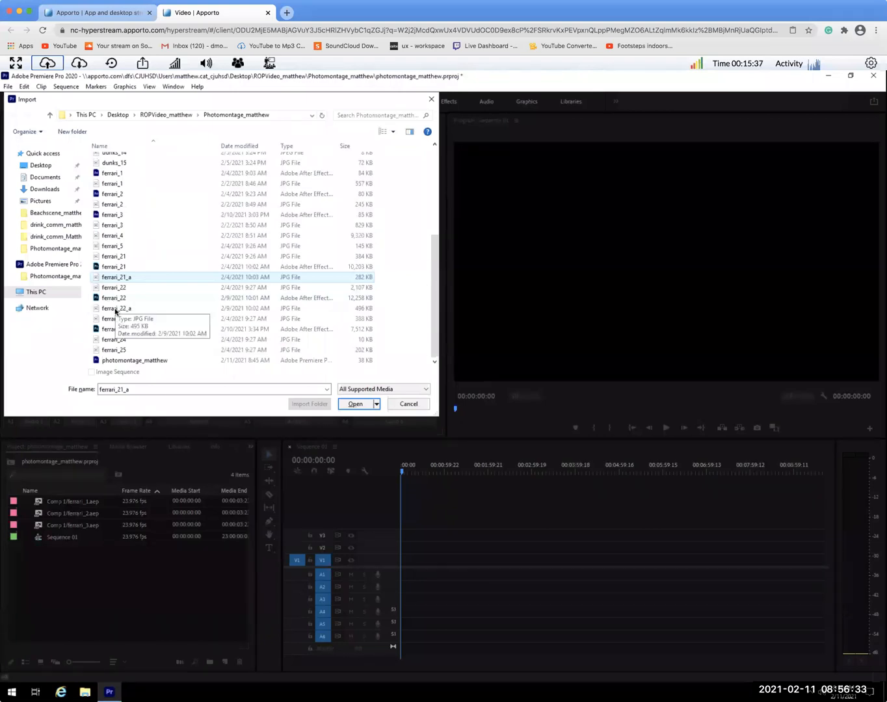
ctrl+click(116, 311)
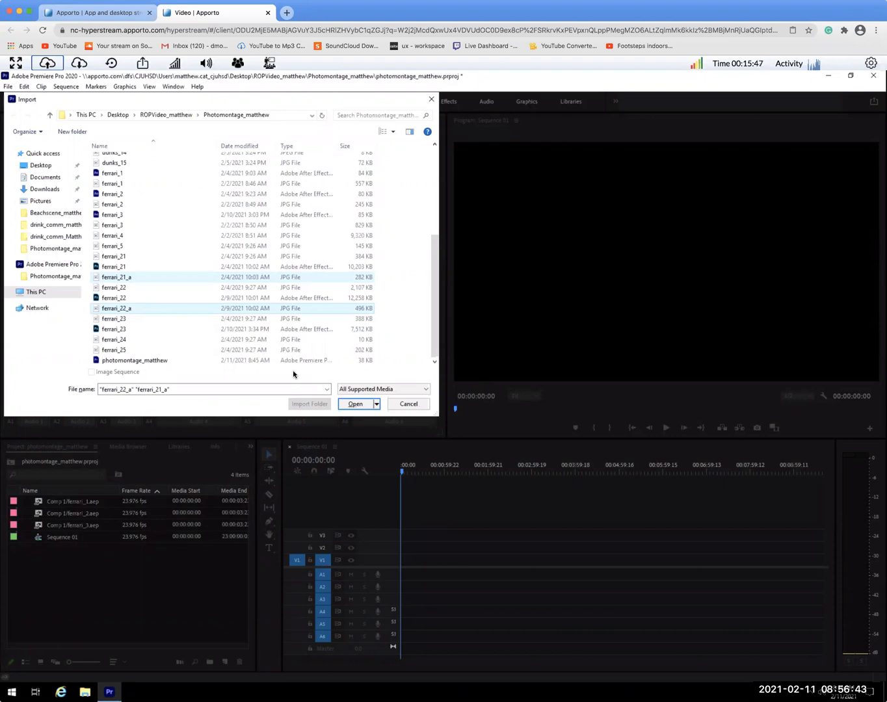
click(355, 405)
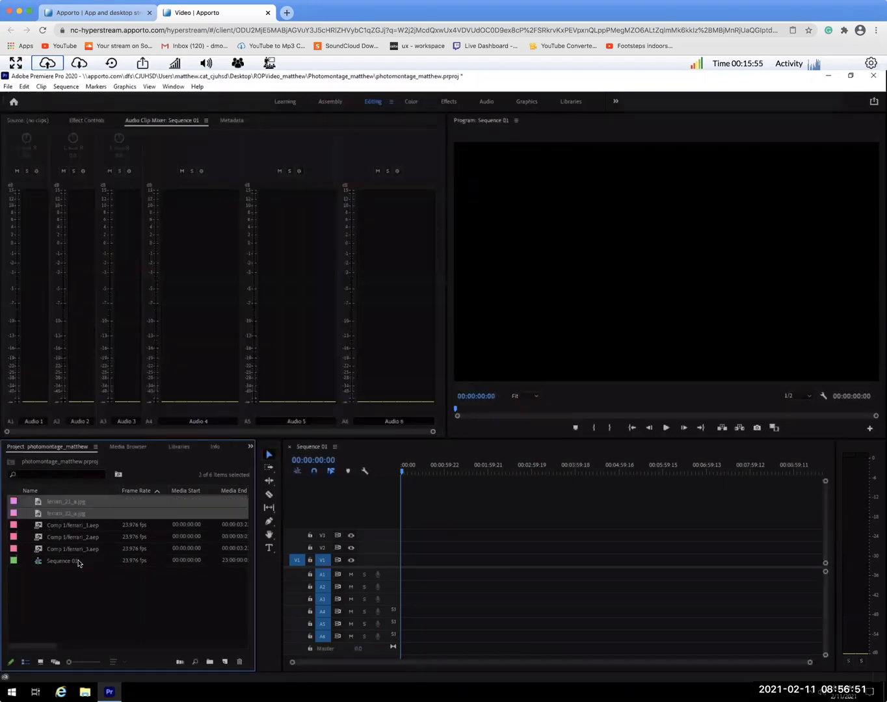
Import the ferrari_24 and ferrari_25 JPG images from the Photomontage folder into the project.
click(94, 586)
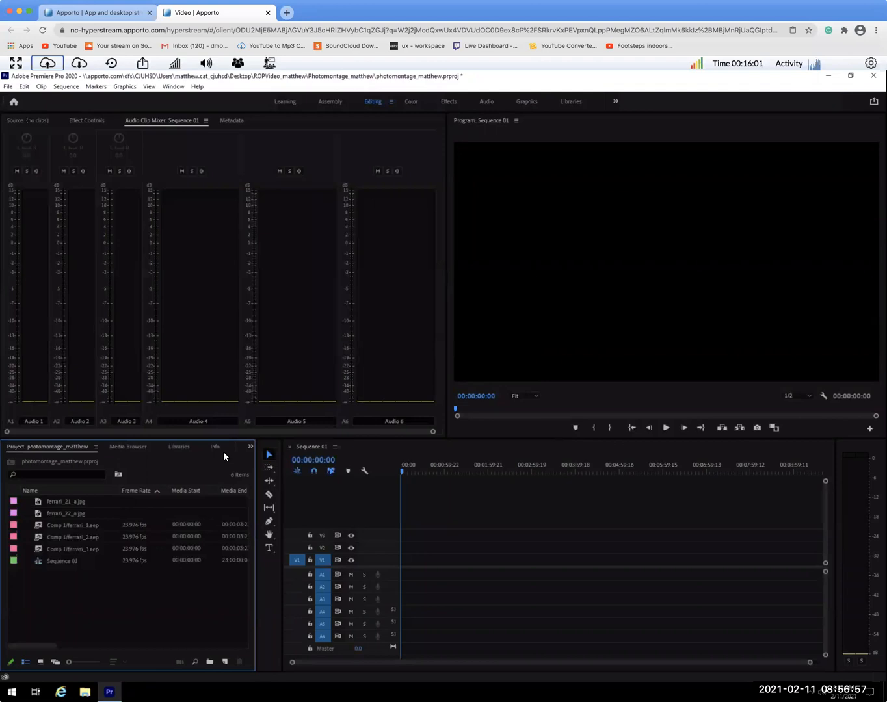
double_click(78, 616)
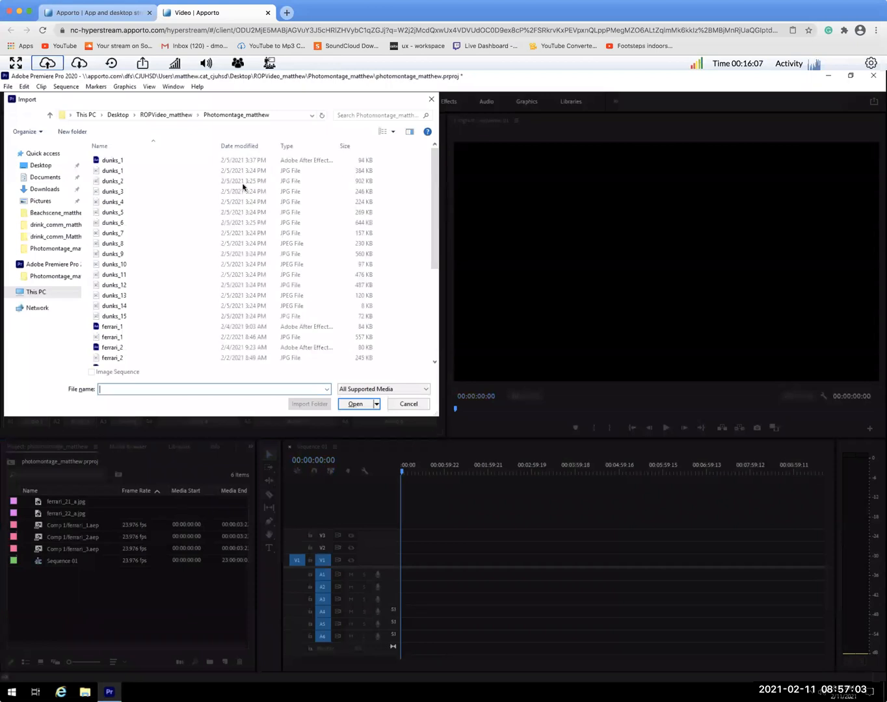
scroll(236, 214, down, 5)
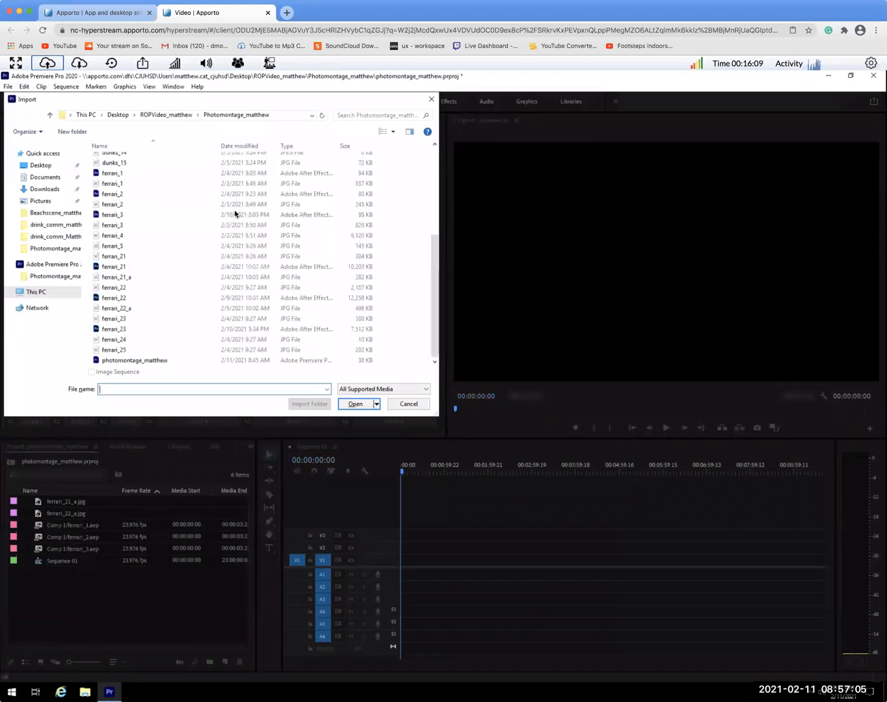
click(105, 351)
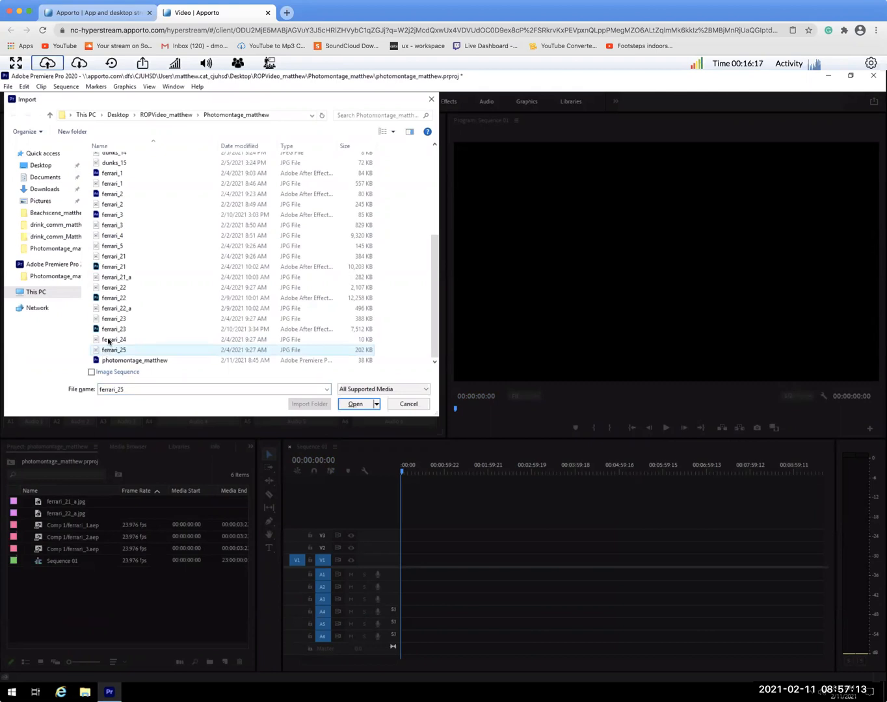
shift+click(108, 340)
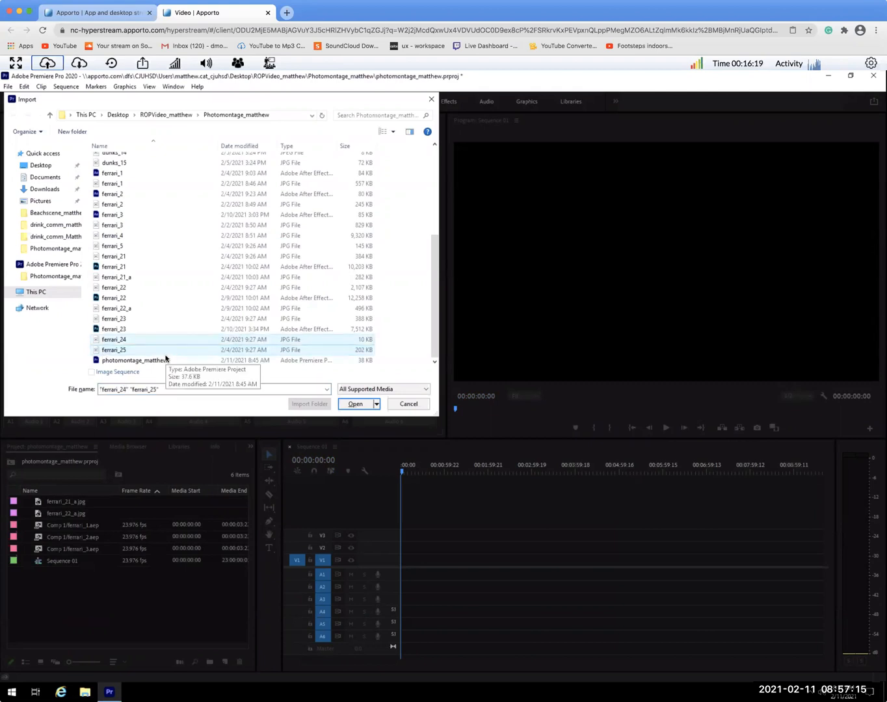
click(354, 405)
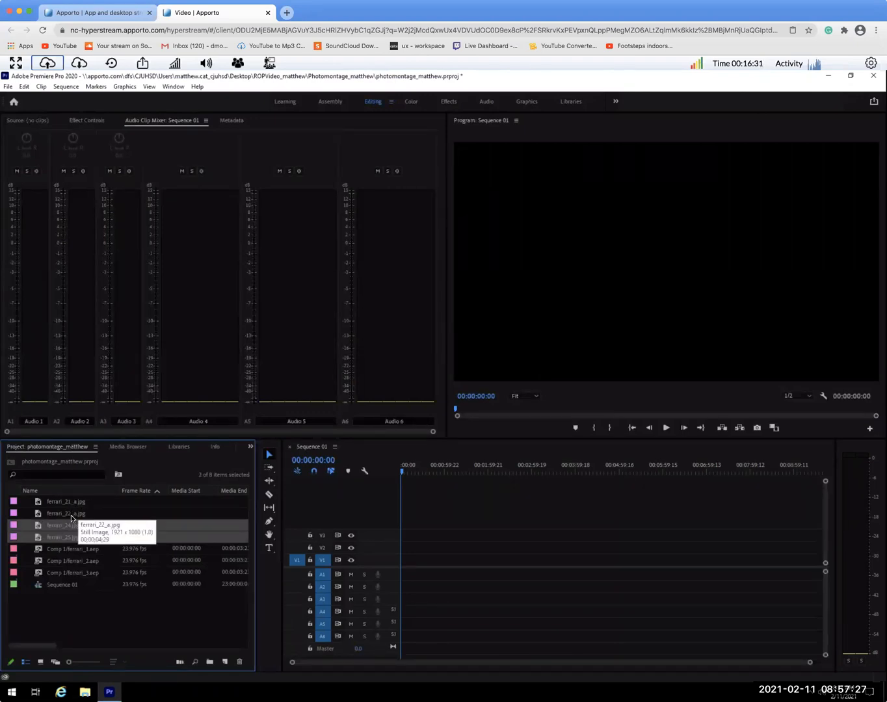
click(90, 532)
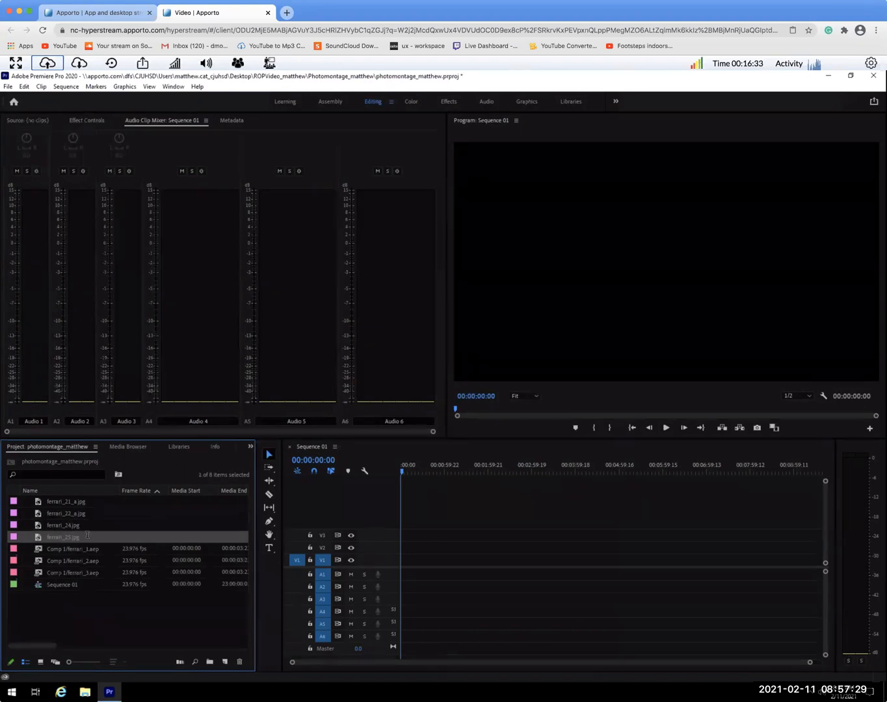
click(88, 537)
click(143, 544)
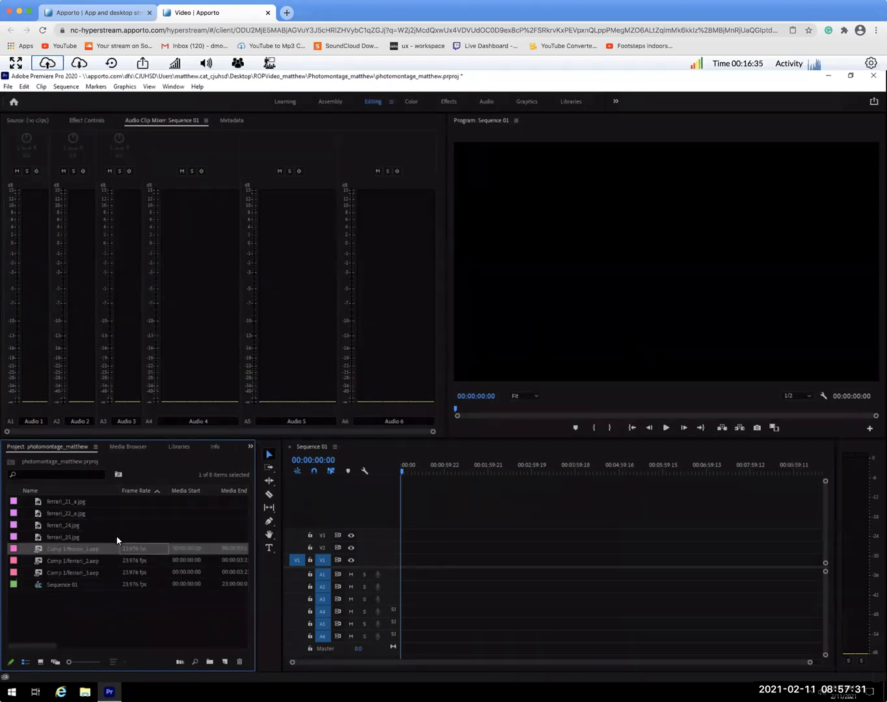